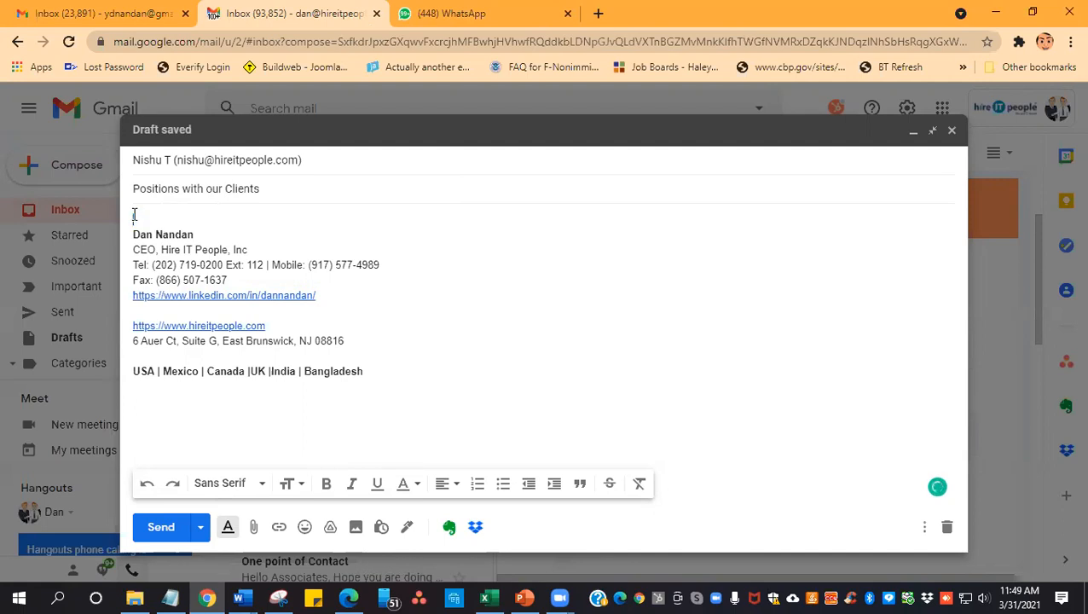
# - Begin the email body with "Good Morning", the candidate's first name and a comma, followed by a blank line
pyautogui.write('Good Mo')
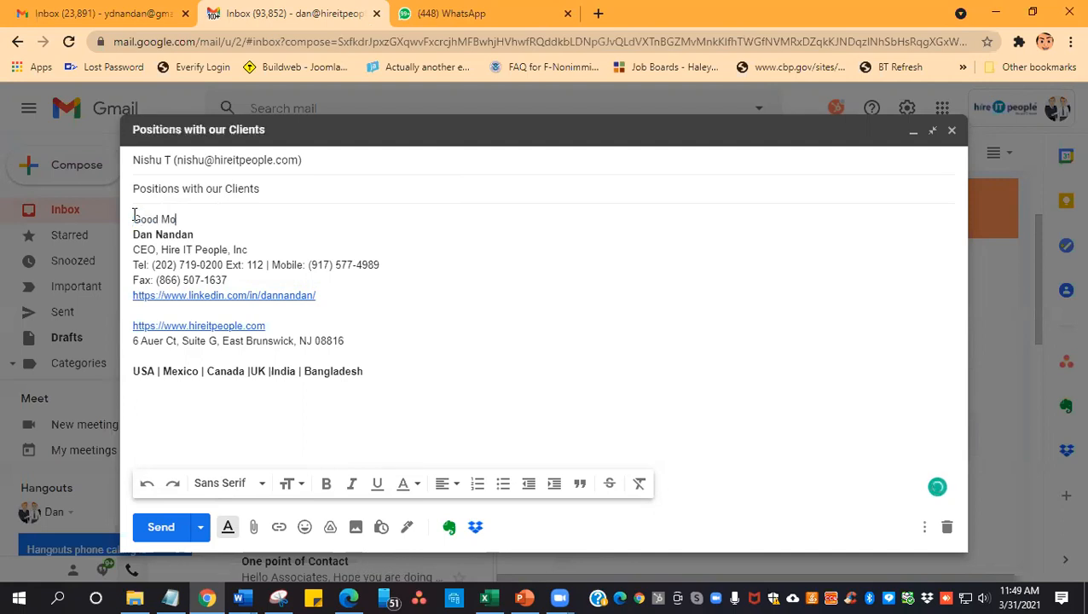
pyautogui.write('rning Srinivas')
pyautogui.press('Return')
pyautogui.press('Return')
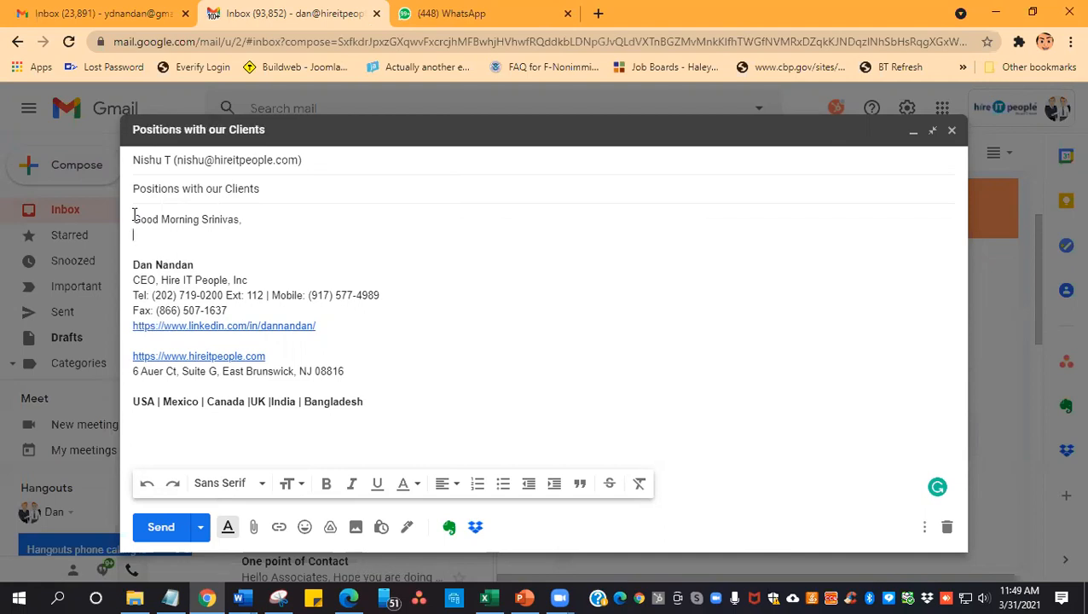
pyautogui.press('Return')
# - Write "Thank you for taking the time to speak with me today, please send me a copy of your updated resume" below the greeting
pyautogui.write('Thank')
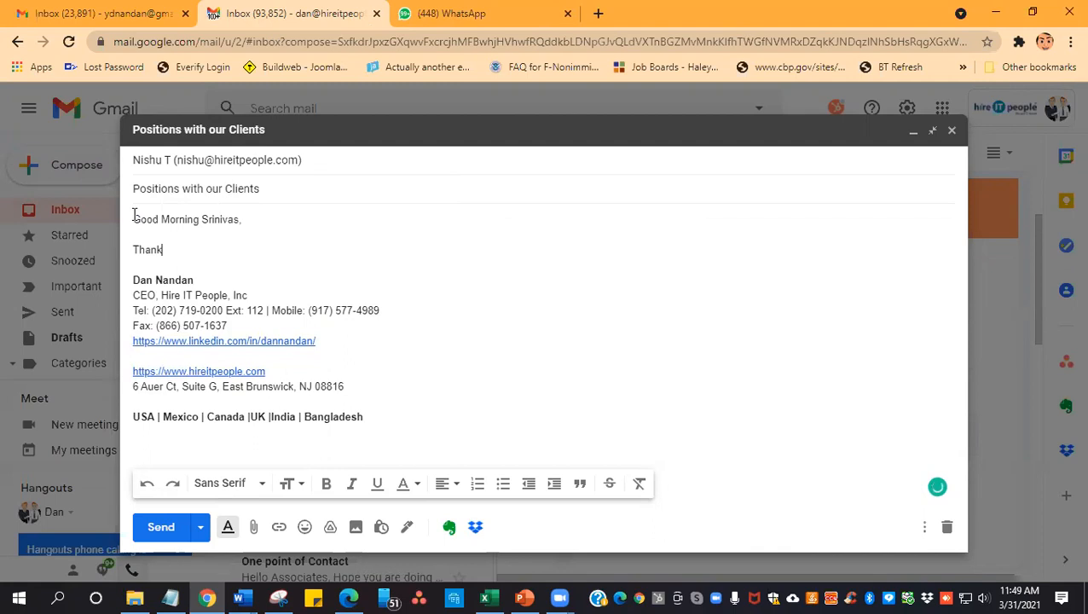
pyautogui.write(' you for ta')
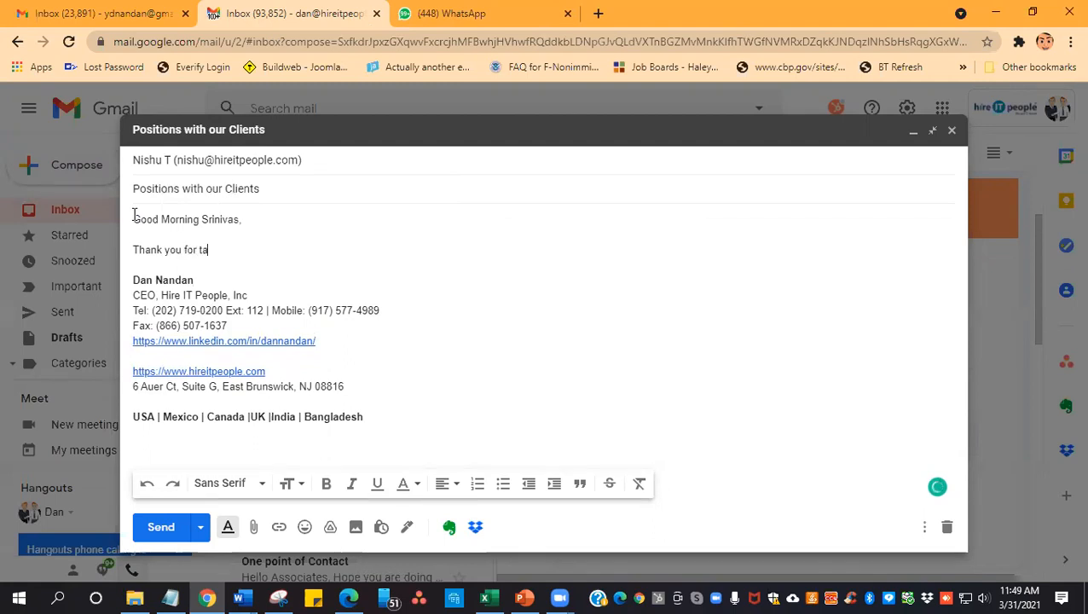
pyautogui.write('king the time')
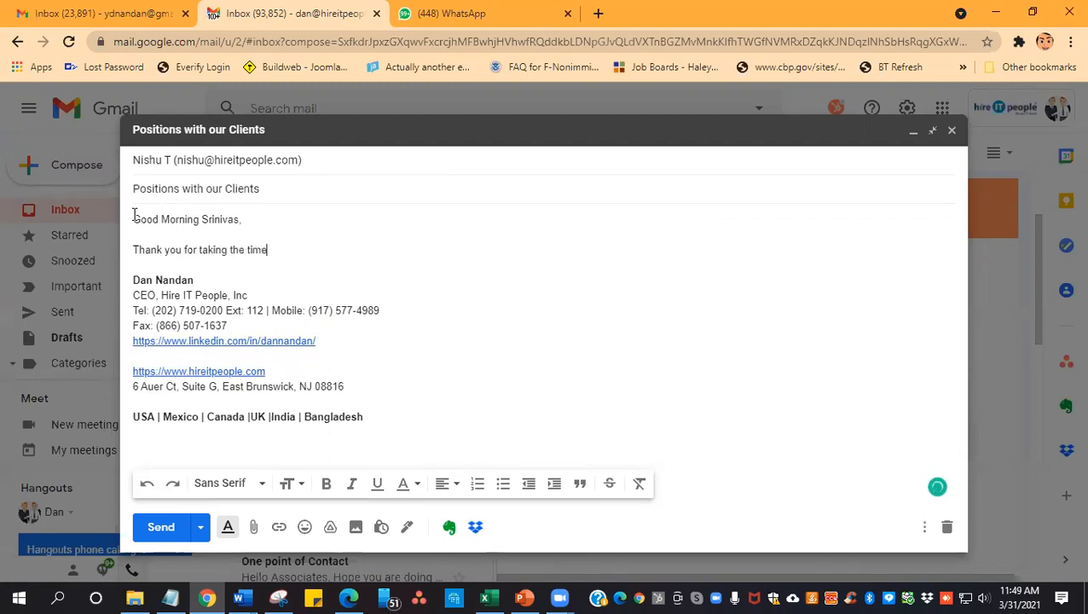
pyautogui.write(' to speak wi')
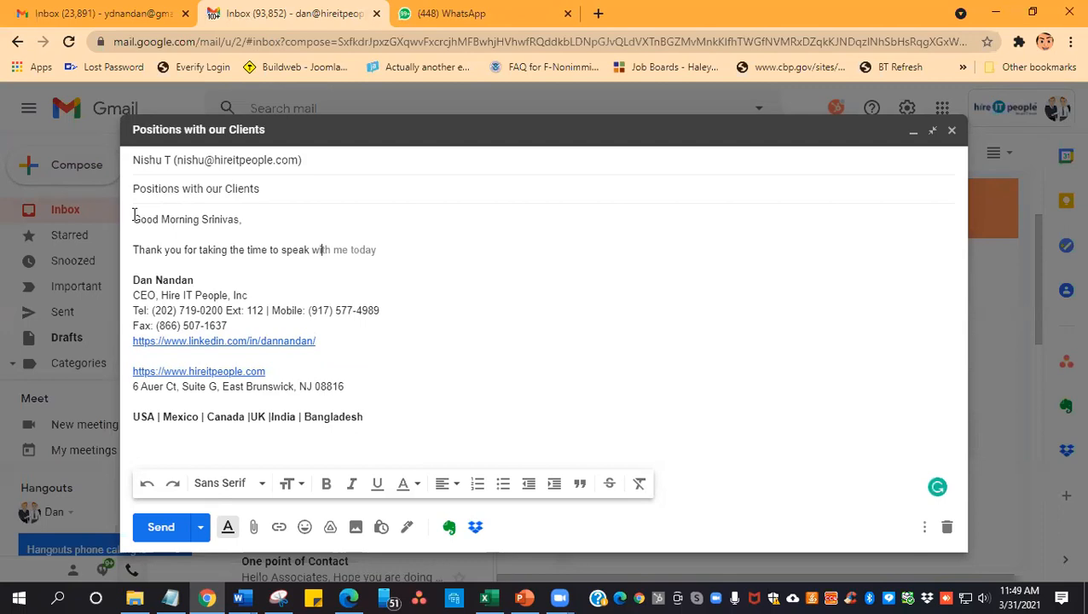
pyautogui.write('th me today, please')
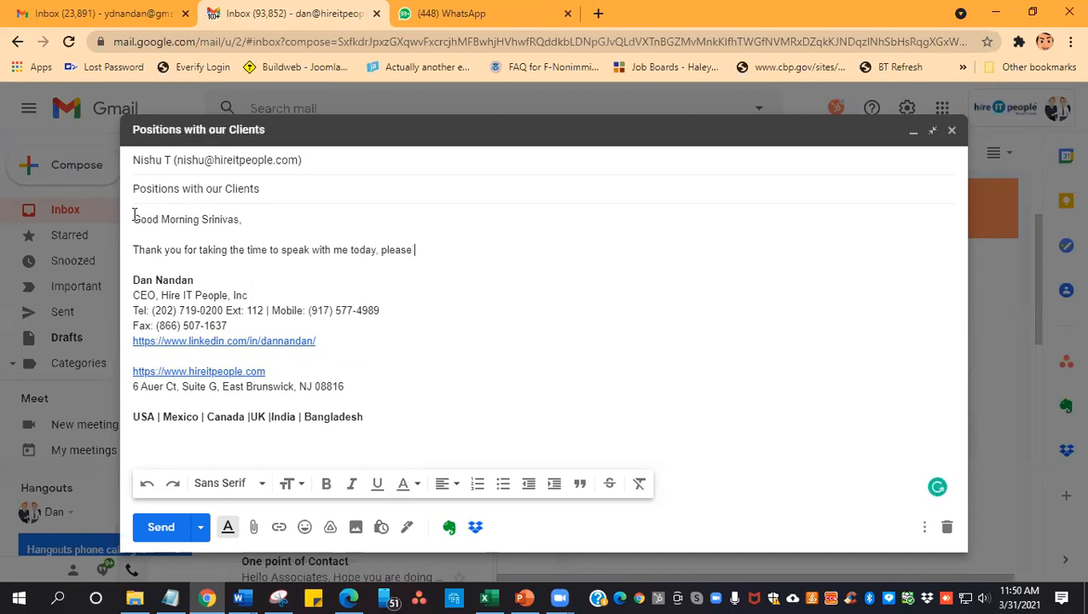
pyautogui.write('send me a copy of y')
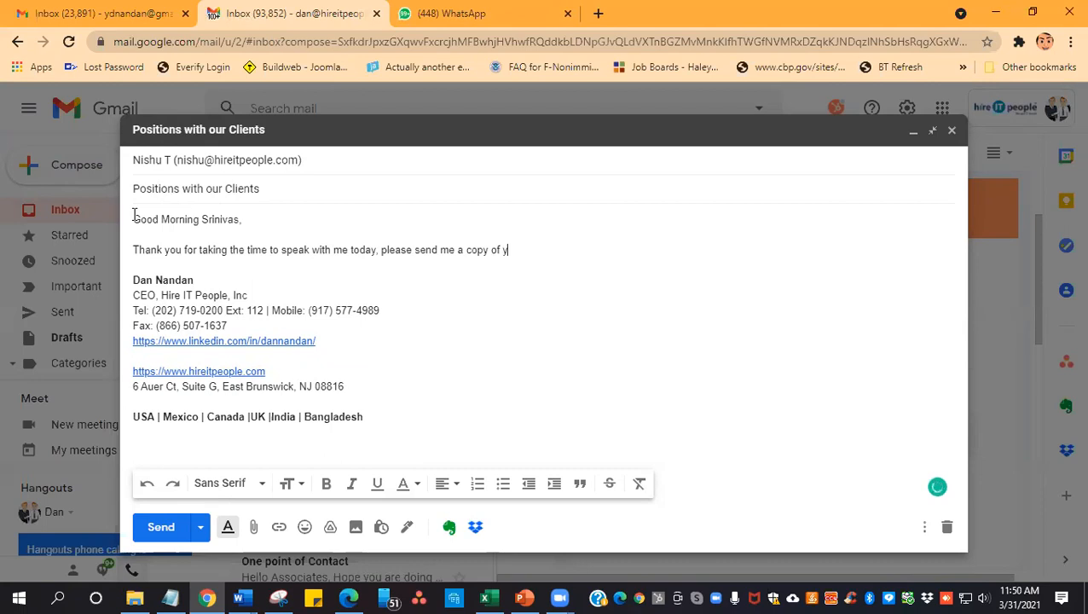
pyautogui.write('our up')
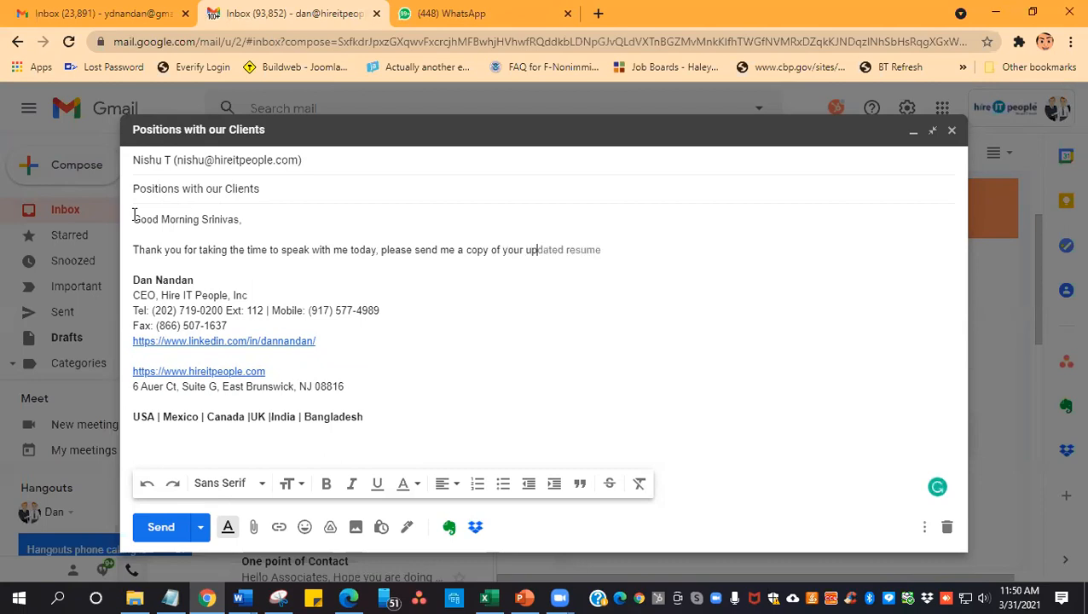
pyautogui.write('dated resume and')
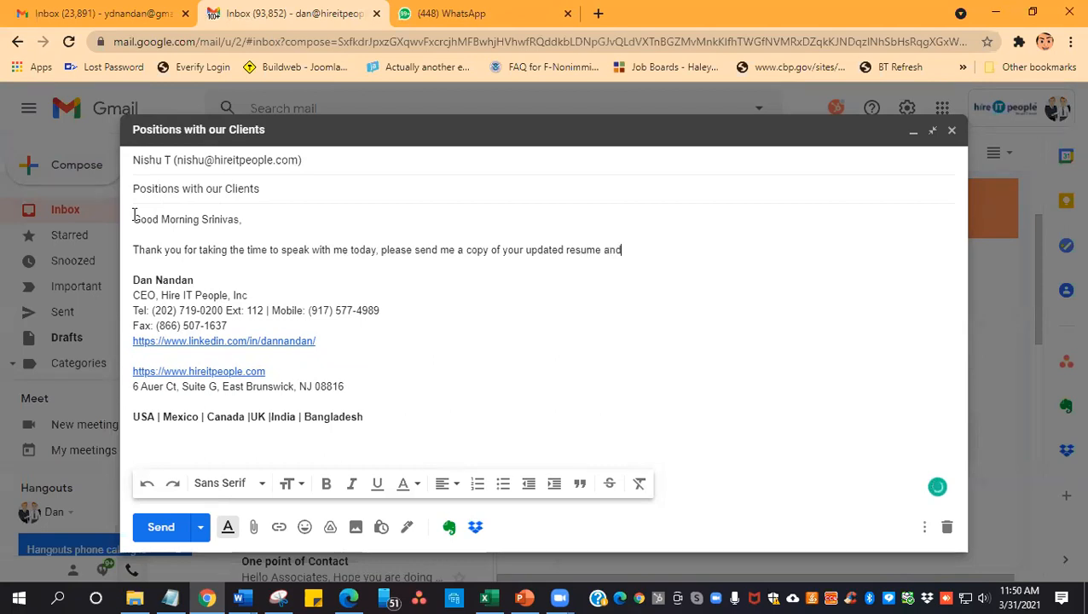
pyautogui.write(' I will ')
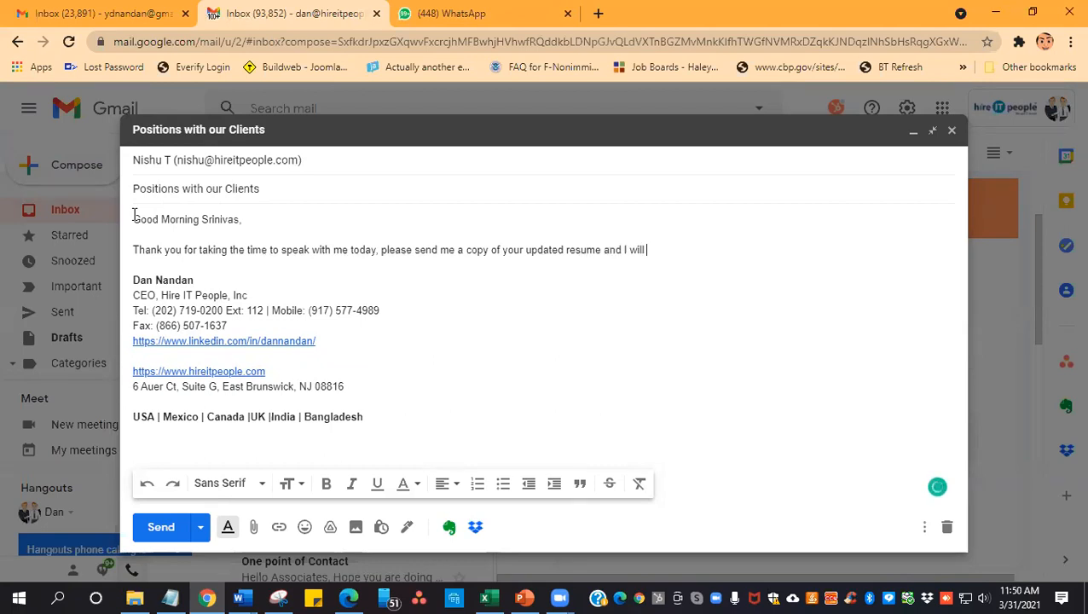
pyautogui.write('forward it to the Recr')
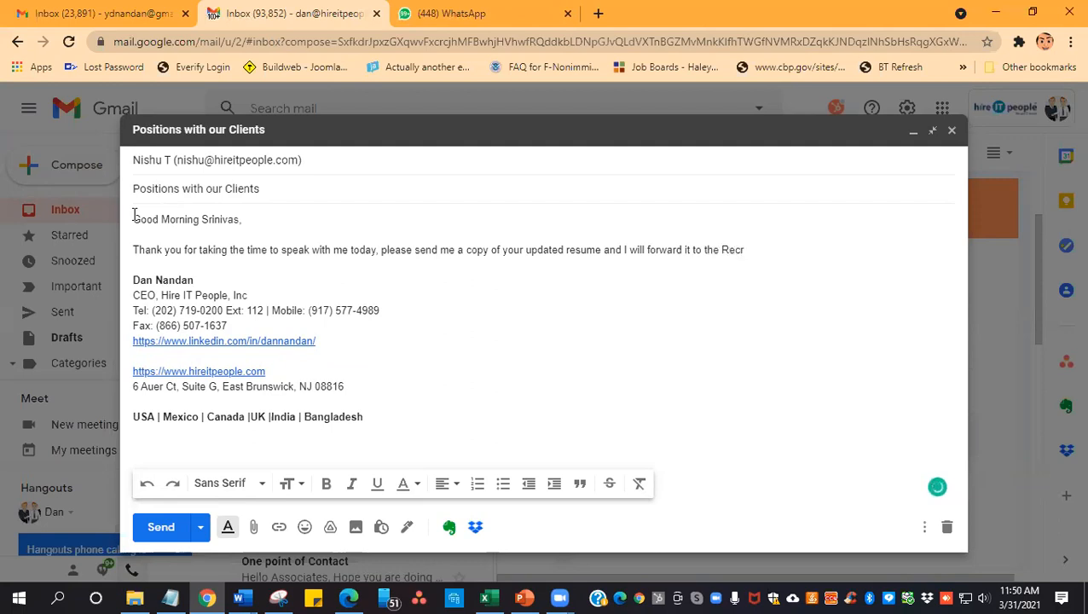
pyautogui.write('ui')
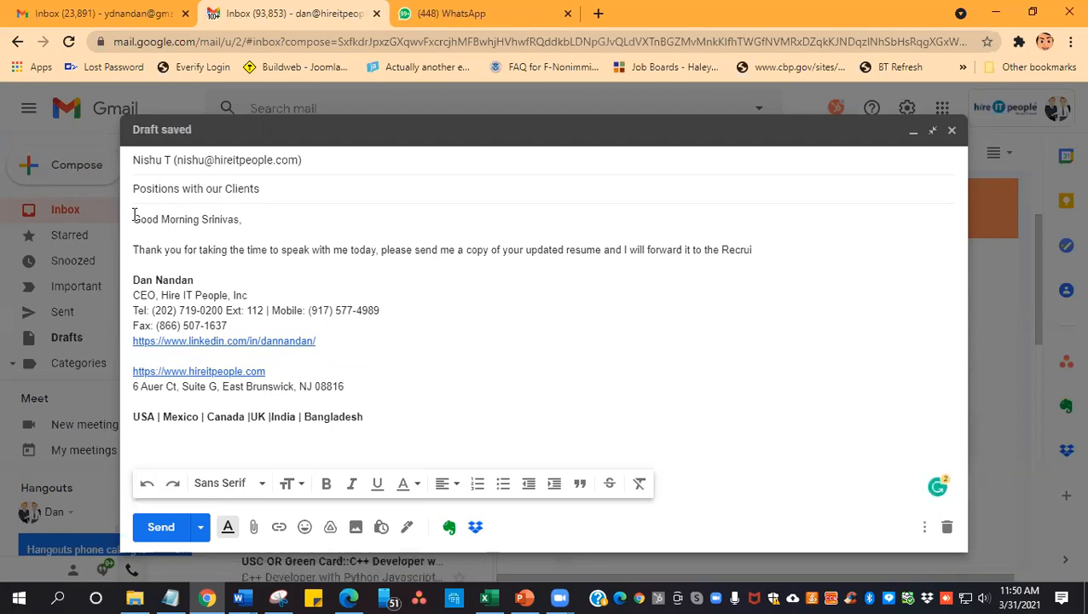
pyautogui.write('tment')
# - Continue the sentence with "and I will forward it to the Recruitment Team." and close the message with "Thank you."
pyautogui.press('Tab')
pyautogui.write('.')
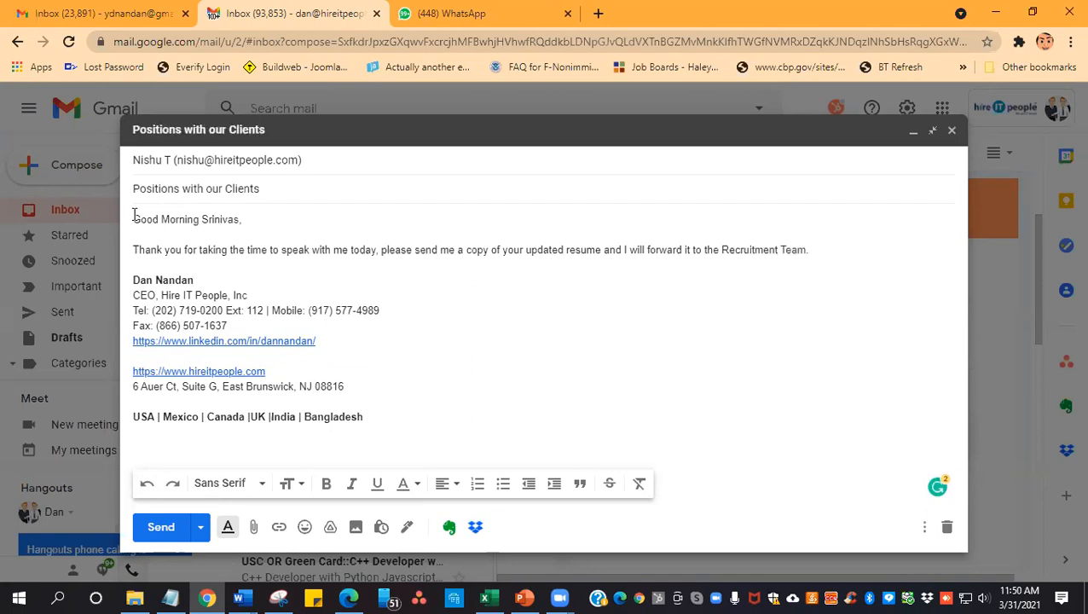
pyautogui.write(' Thank you.')
# - Copy the body text from the greeting through "Thank you." and send the email
pyautogui.moveTo(895, 255); pyautogui.dragTo(124, 173)
pyautogui.hotkey('ctrl', 'c')
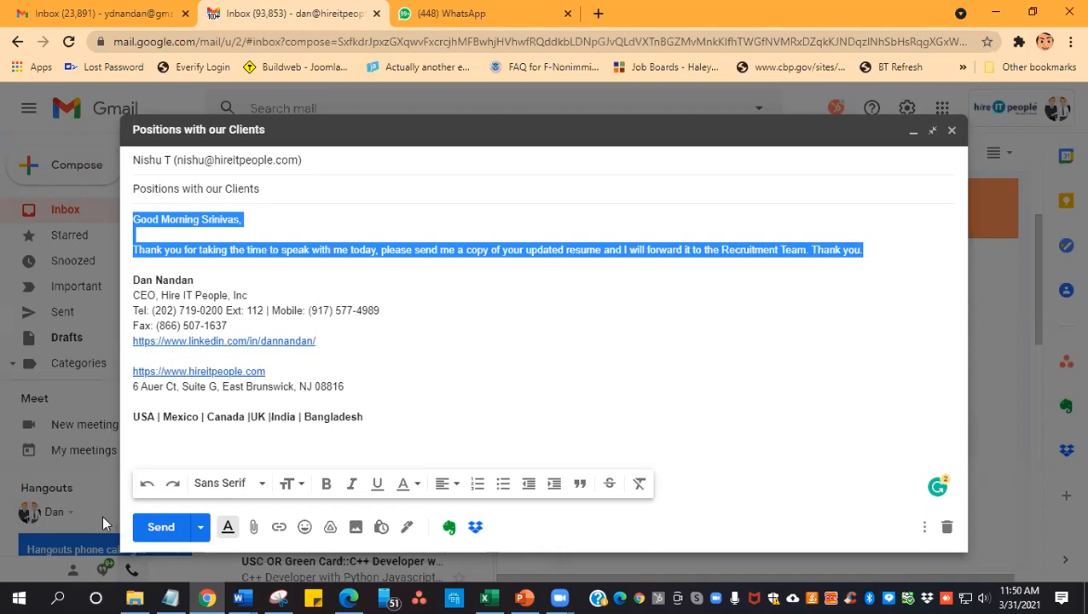
pyautogui.click(150, 535)
# - Start a new email addressed to the same hireitpeople.com contact as the previous message
pyautogui.click(100, 177)
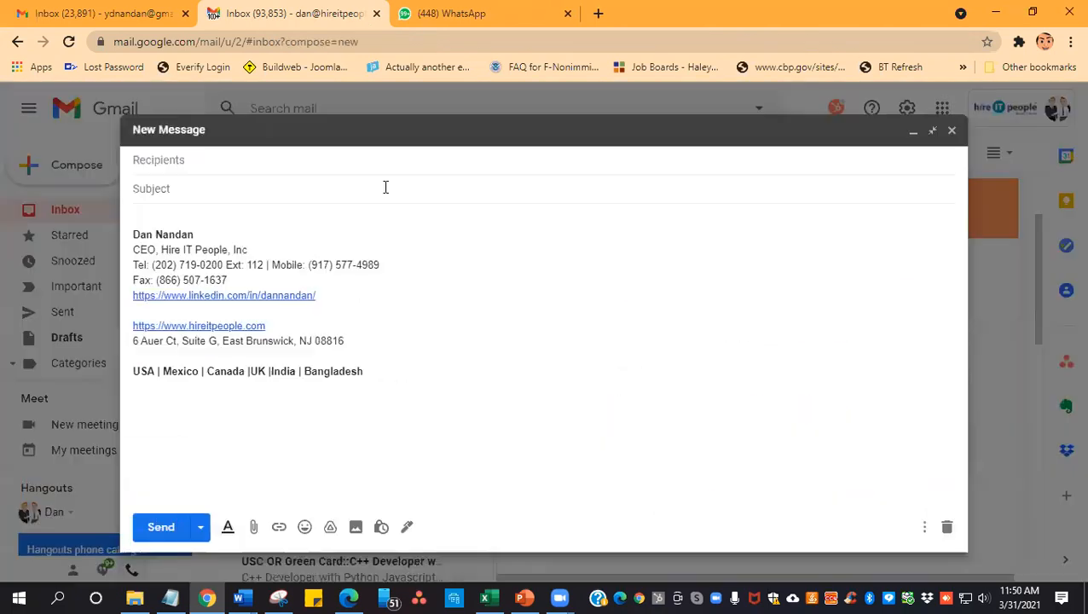
pyautogui.write('n')
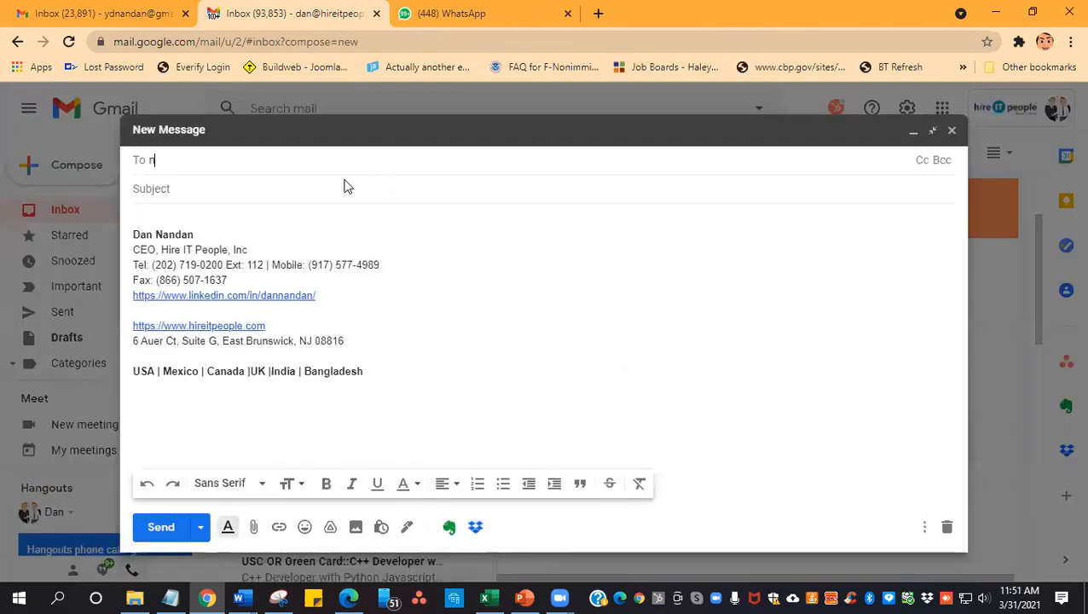
pyautogui.write('i')
pyautogui.press('Tab')
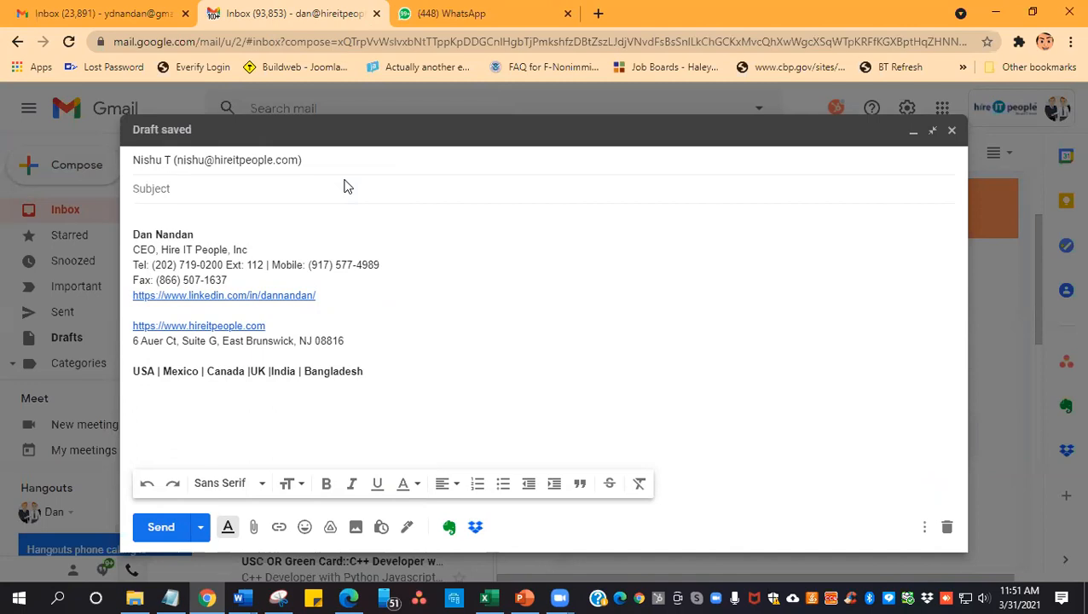
# - Set the new email's subject to "Java Positions with our Clients"
pyautogui.write('Positions with our')
pyautogui.press('Home')
pyautogui.write('Java')
pyautogui.press('End')
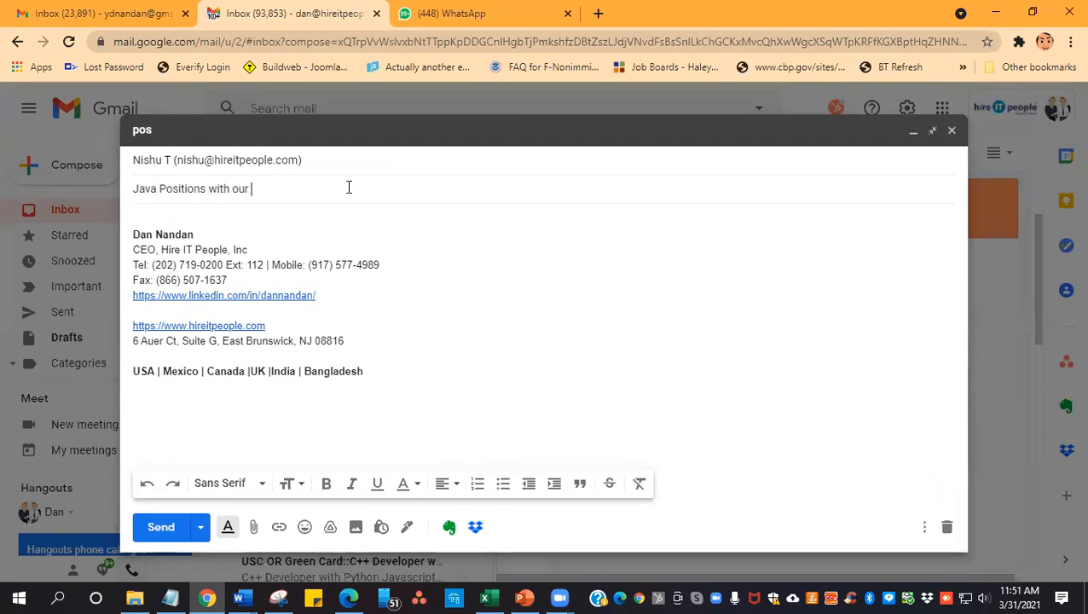
pyautogui.write('Clients')
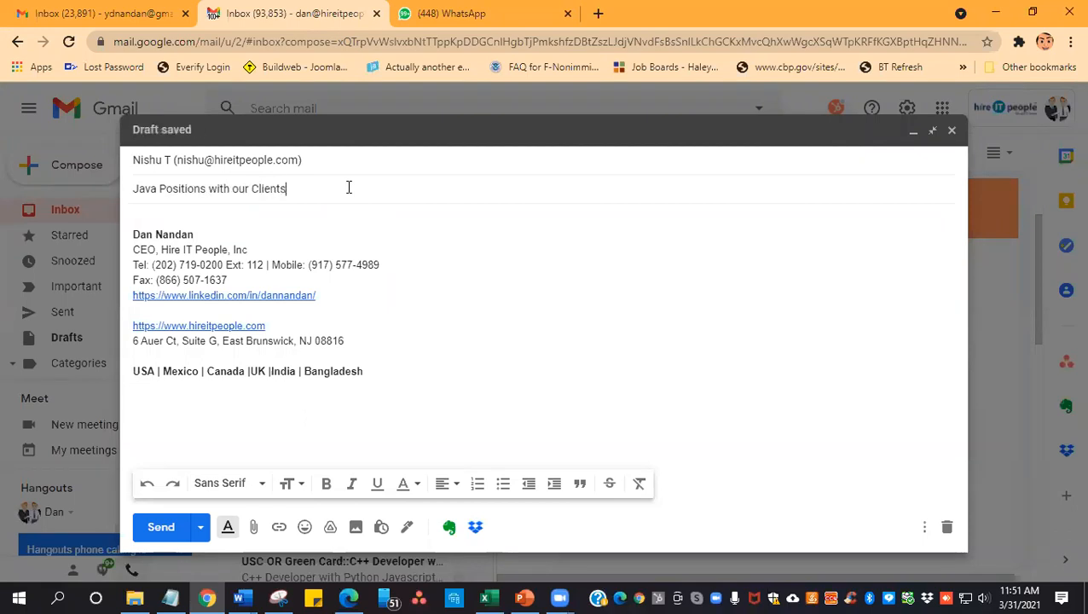
# - Paste the copied message above the signature, removing the leading space and adding a blank line before the signature
pyautogui.click(347, 216)
pyautogui.hotkey('ctrl', 'v')
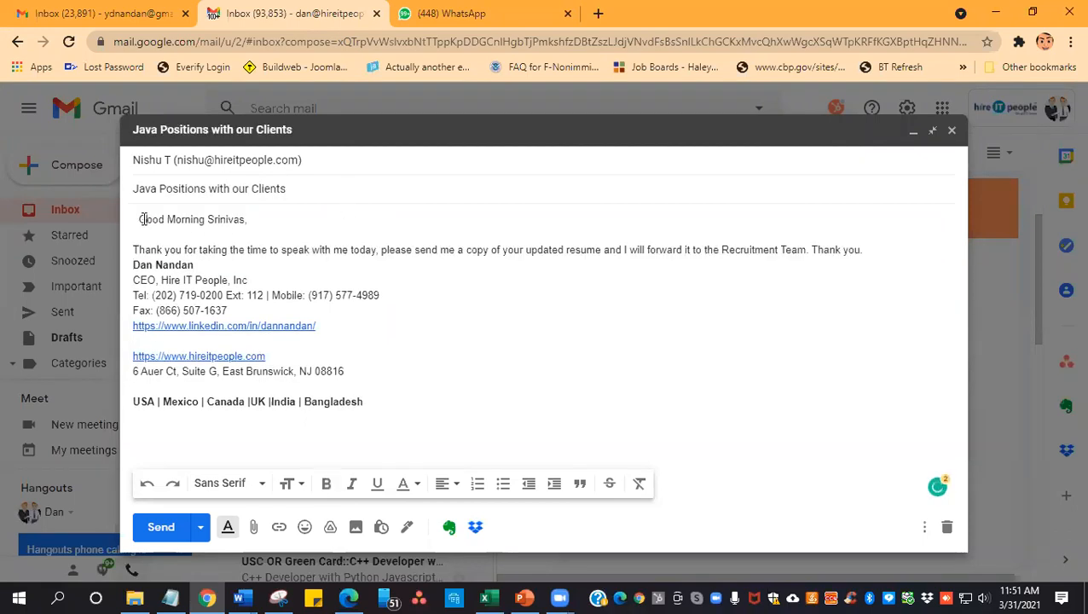
pyautogui.press('BackSpace')
pyautogui.press('Delete')
pyautogui.press('Down')
pyautogui.press('Down')
pyautogui.press('Down')
pyautogui.press('Return')
# - Insert "We have positions with our clients, if you are in the market" at the start of the paragraph below the greeting
pyautogui.press('Up')
pyautogui.press('Up')
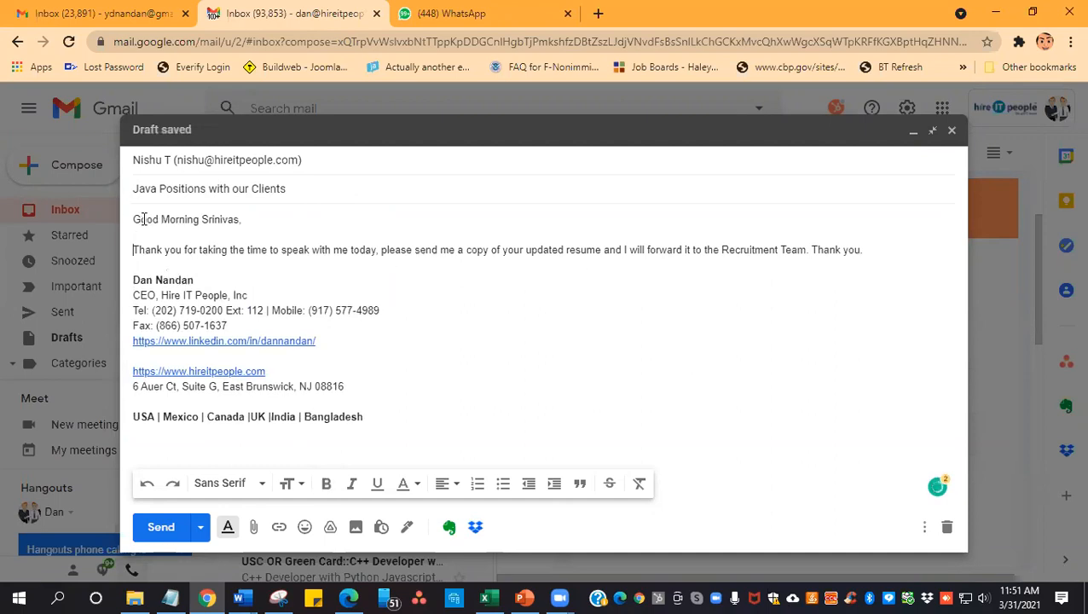
pyautogui.press('BackSpace')
pyautogui.write('We haev a')
pyautogui.press('BackSpace')
pyautogui.press('BackSpace')
pyautogui.press('BackSpace')
pyautogui.press('BackSpace')
pyautogui.press('BackSpace')
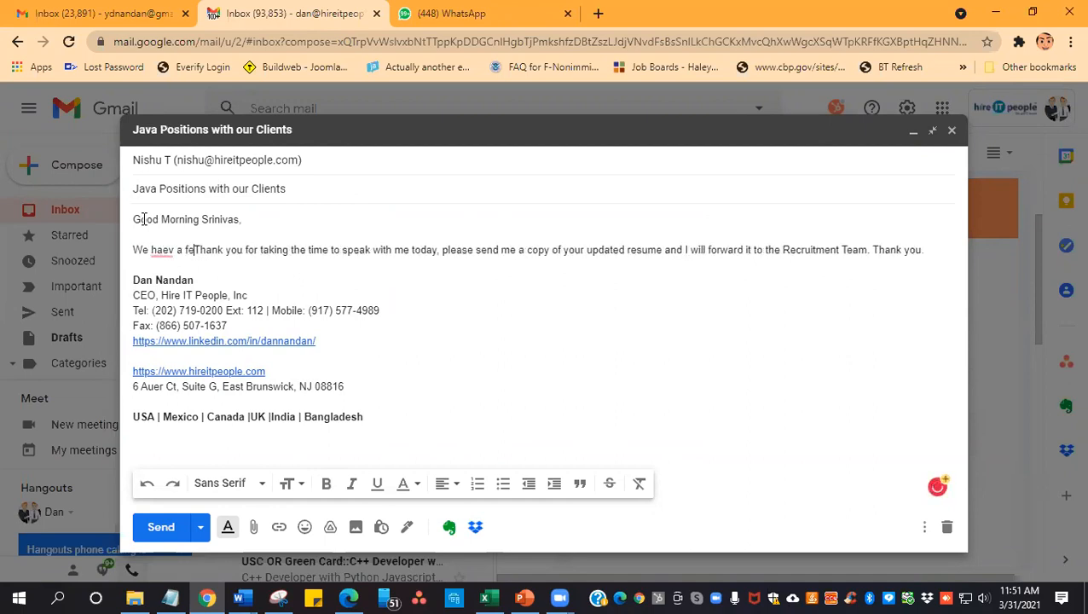
pyautogui.write('ve positions with o')
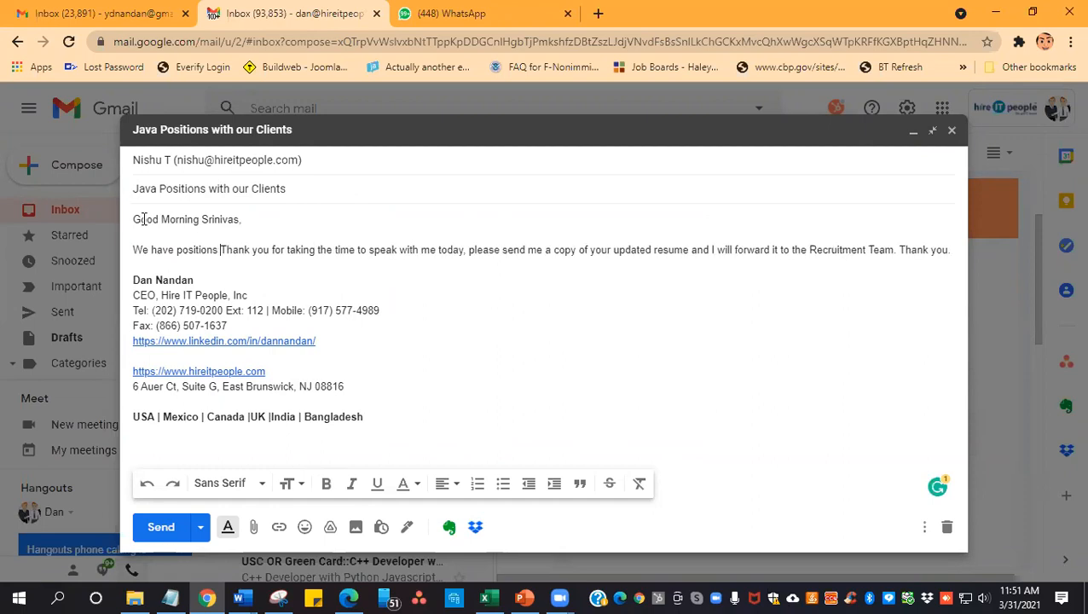
pyautogui.write('ur clients, ')
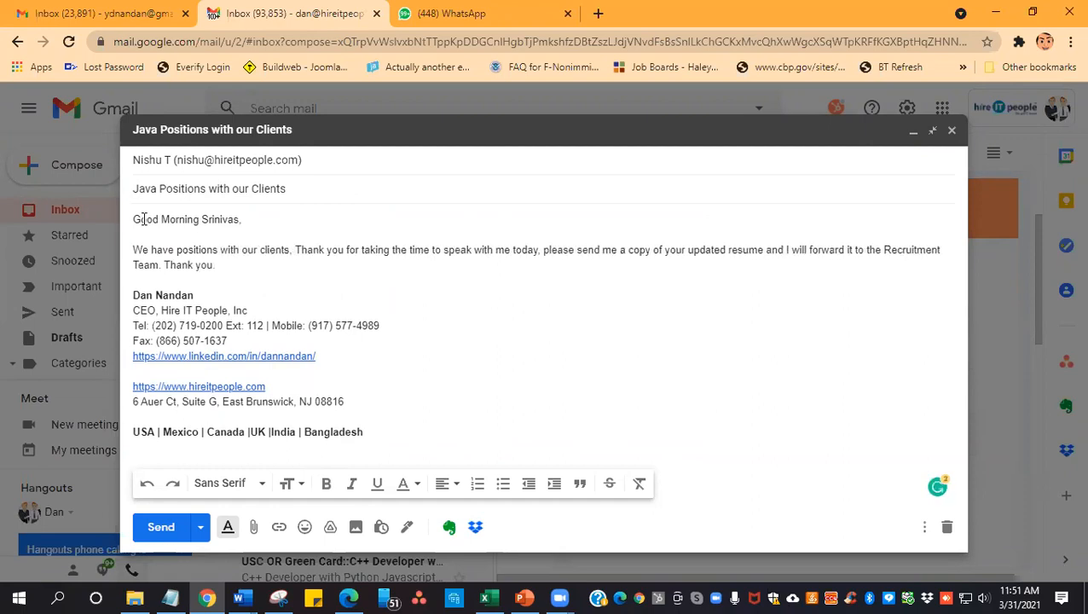
pyautogui.write('if you')
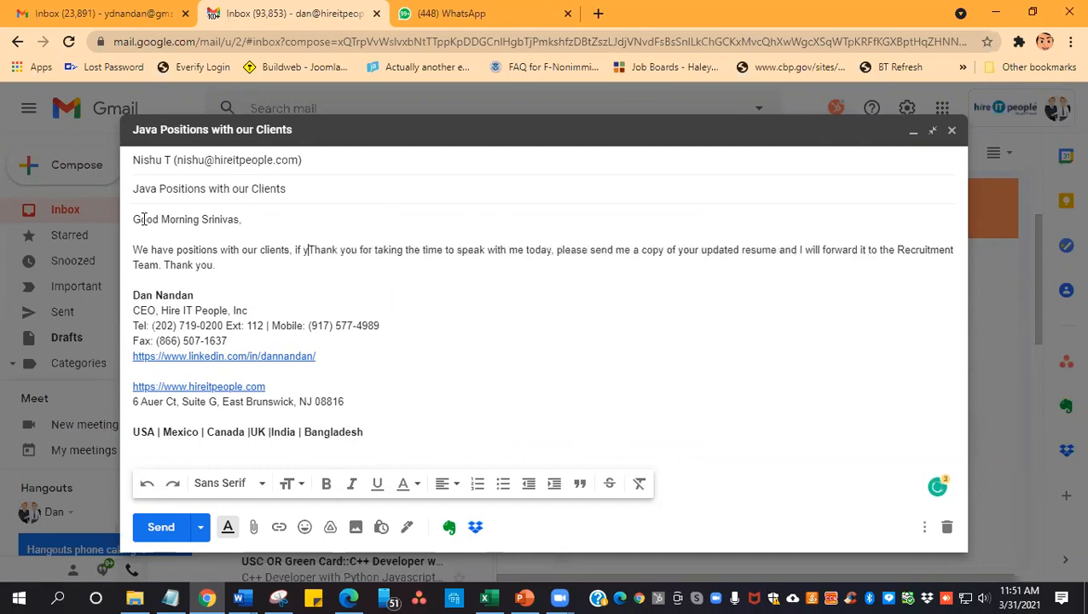
pyautogui.write(' are in the market')
# - Delete "Thank you for taking the time to speak with me today" after "market", keeping the comma before "please send me"
pyautogui.press('Delete')
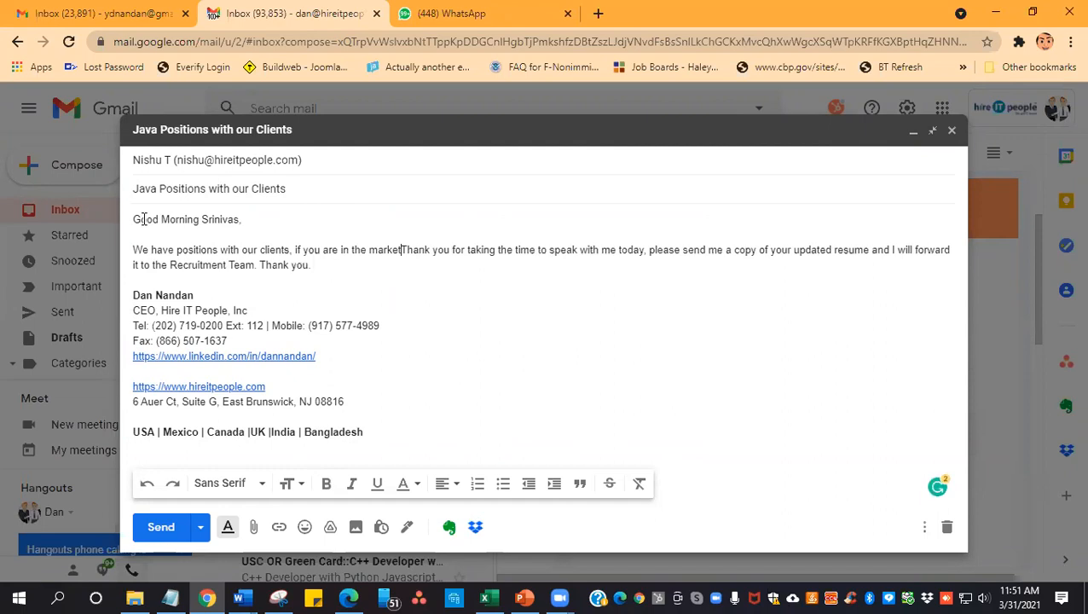
pyautogui.press('Delete')
pyautogui.press('Delete')
pyautogui.press('Delete')
pyautogui.press('Delete')
pyautogui.press('Delete')
pyautogui.press('Delete')
pyautogui.press('Delete')
pyautogui.press('Delete')
pyautogui.press('Delete')
pyautogui.press('Delete')
pyautogui.press('Delete')
pyautogui.press('Delete')
pyautogui.press('Delete')
pyautogui.press('Delete')
pyautogui.press('Delete')
pyautogui.press('Delete')
pyautogui.press('Delete')
pyautogui.press('Delete')
pyautogui.press('Delete')
pyautogui.press('Delete')
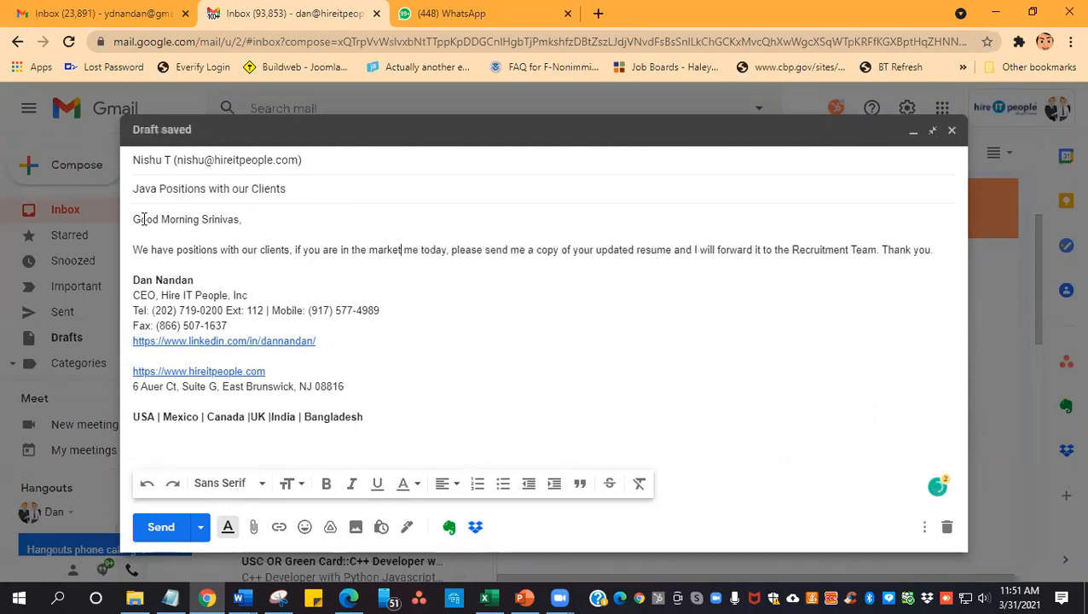
pyautogui.press('Delete')
pyautogui.press('Delete')
pyautogui.press('Delete')
pyautogui.press('Delete')
pyautogui.press('Delete')
pyautogui.press('Delete')
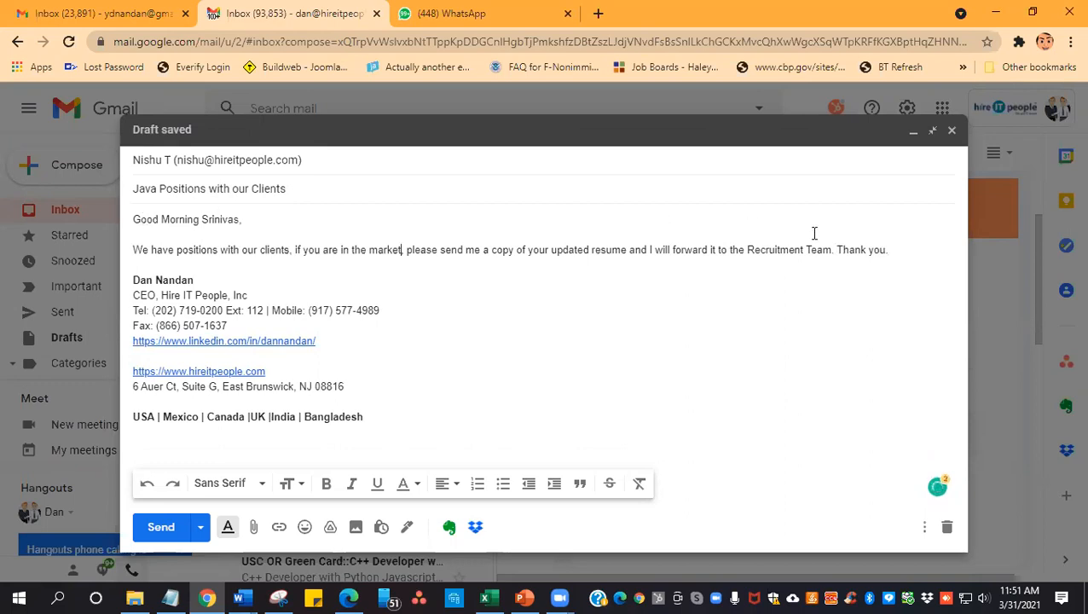
# - Insert "Also, please note that I have just called and left a voice mail message." before "Thank you" and send the email
pyautogui.click(837, 250)
pyautogui.write('Pl')
pyautogui.press('BackSpace')
pyautogui.press('BackSpace')
pyautogui.write('Also, please note that')
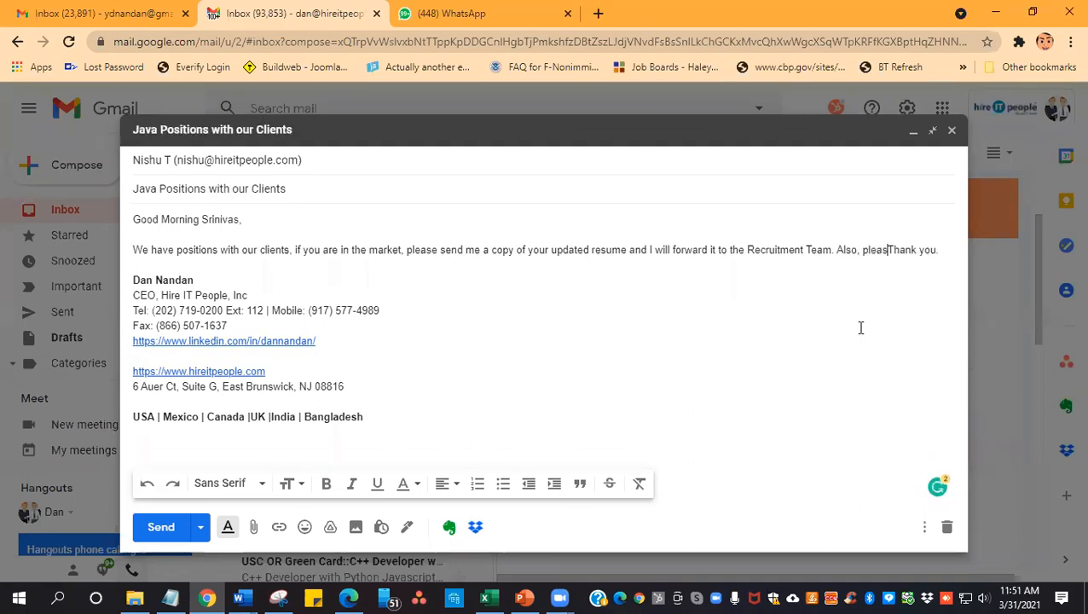
pyautogui.write(' I ')
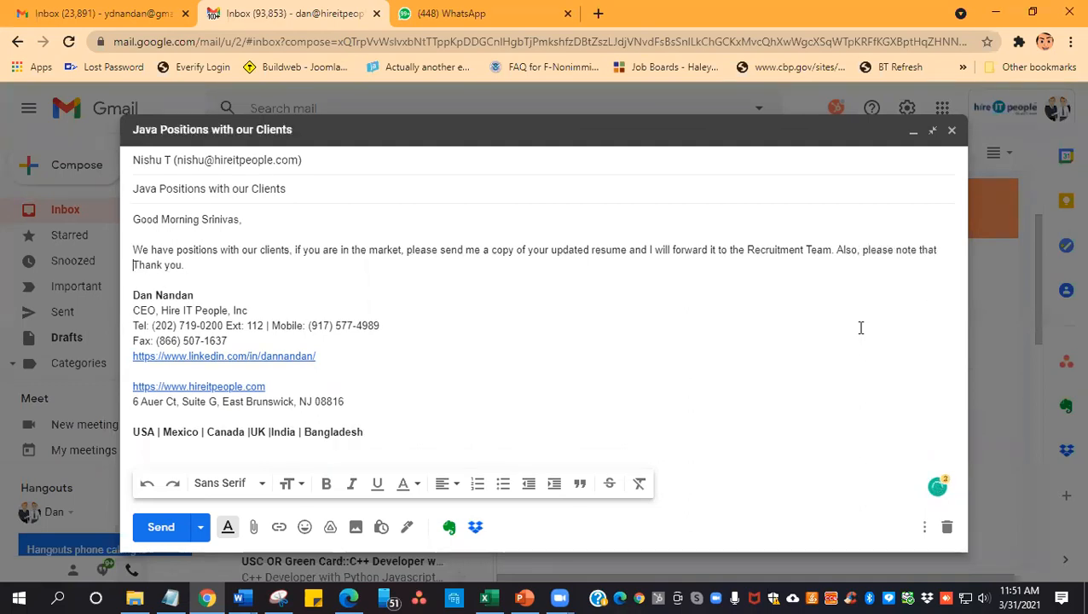
pyautogui.write('have just')
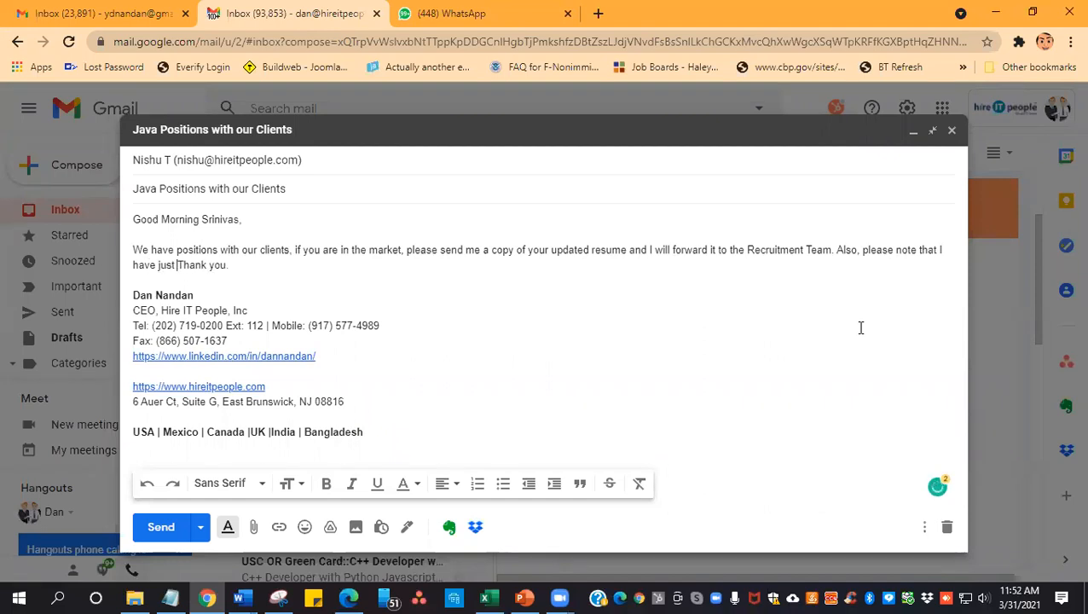
pyautogui.write(' called and le')
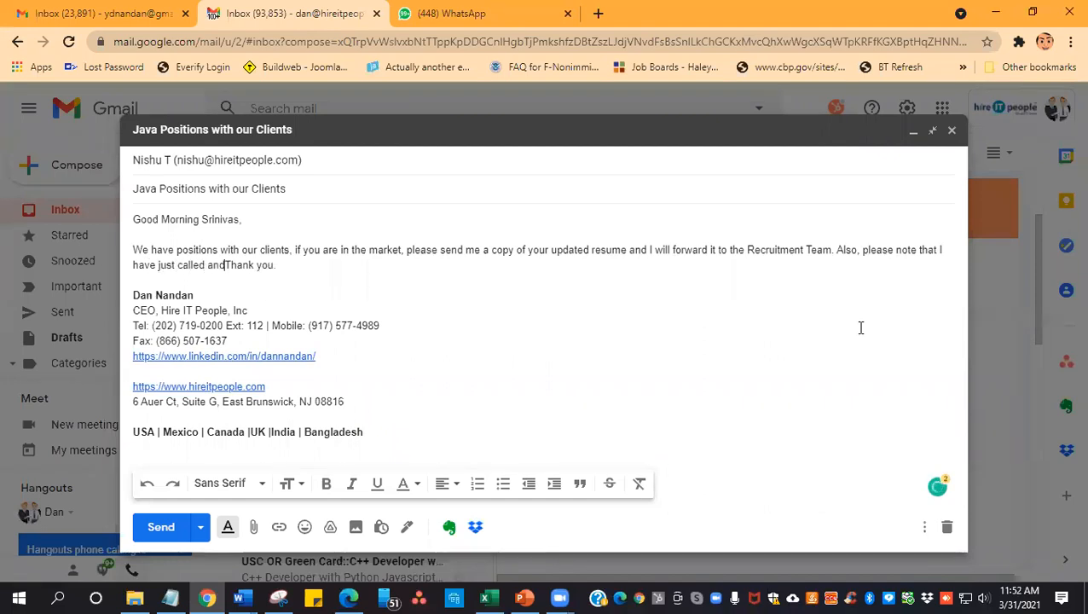
pyautogui.write('ft a vo')
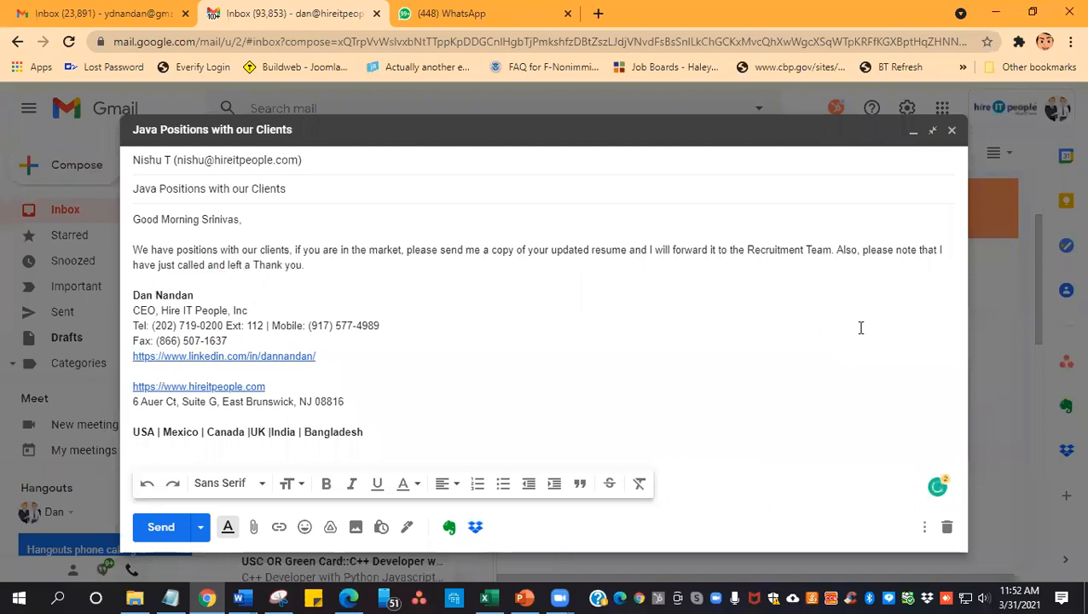
pyautogui.write('ice mail mess')
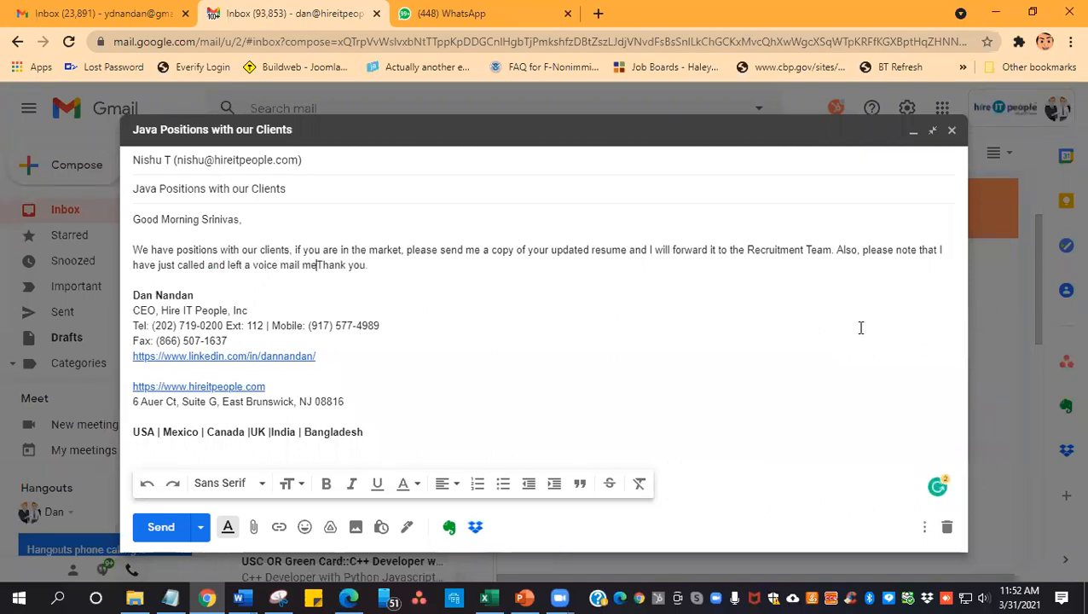
pyautogui.write('age.')
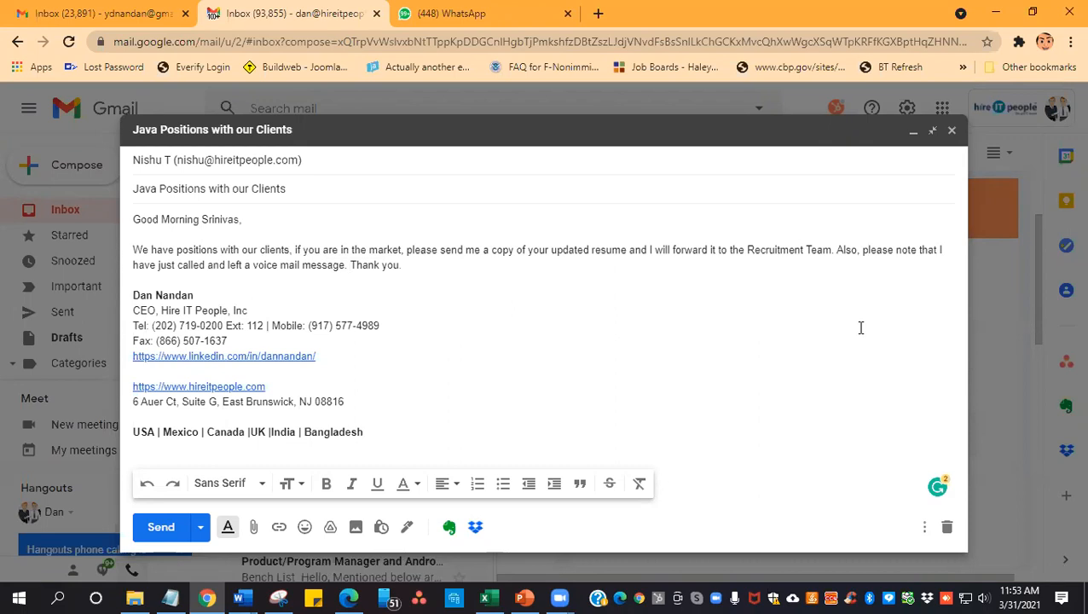
pyautogui.click(162, 535)
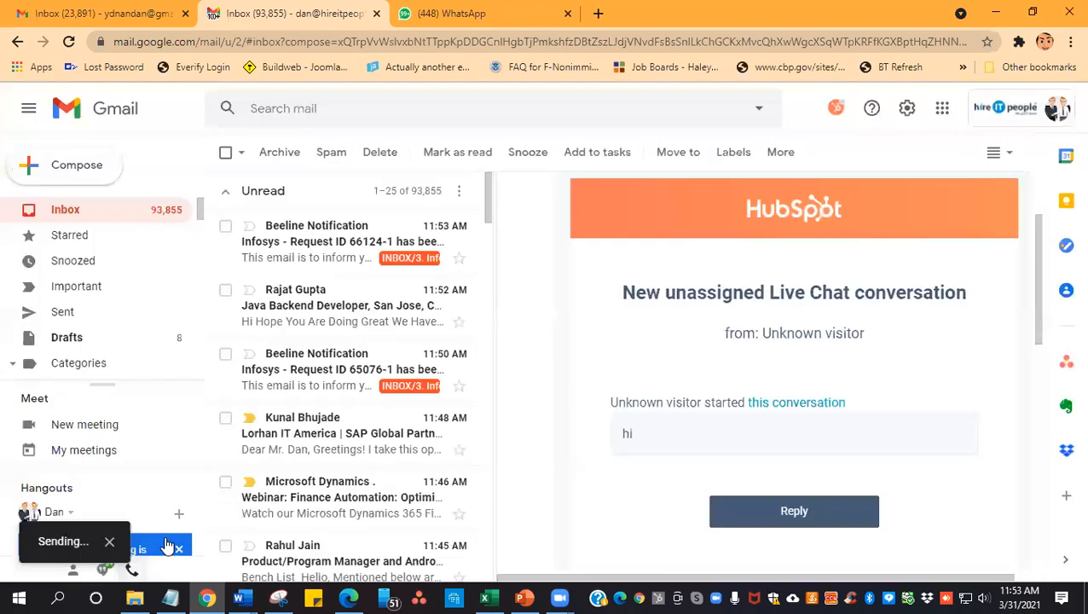
# - Open the unread "Lorhan IT America | SAP Global Partner" email and look through it down to the sender's signature
pyautogui.click(344, 463)
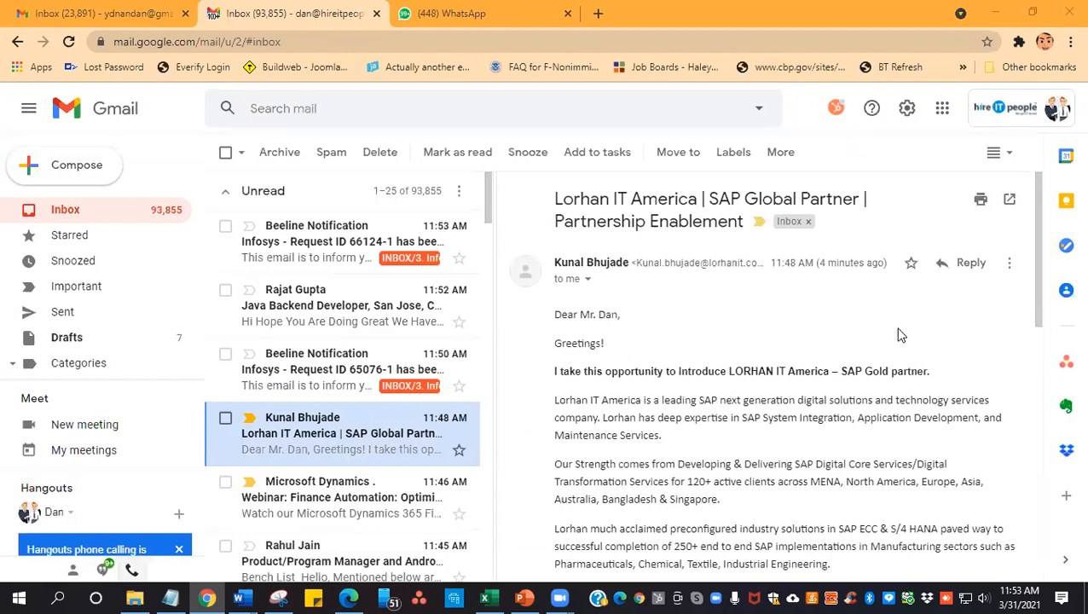
pyautogui.moveTo(372, 426)
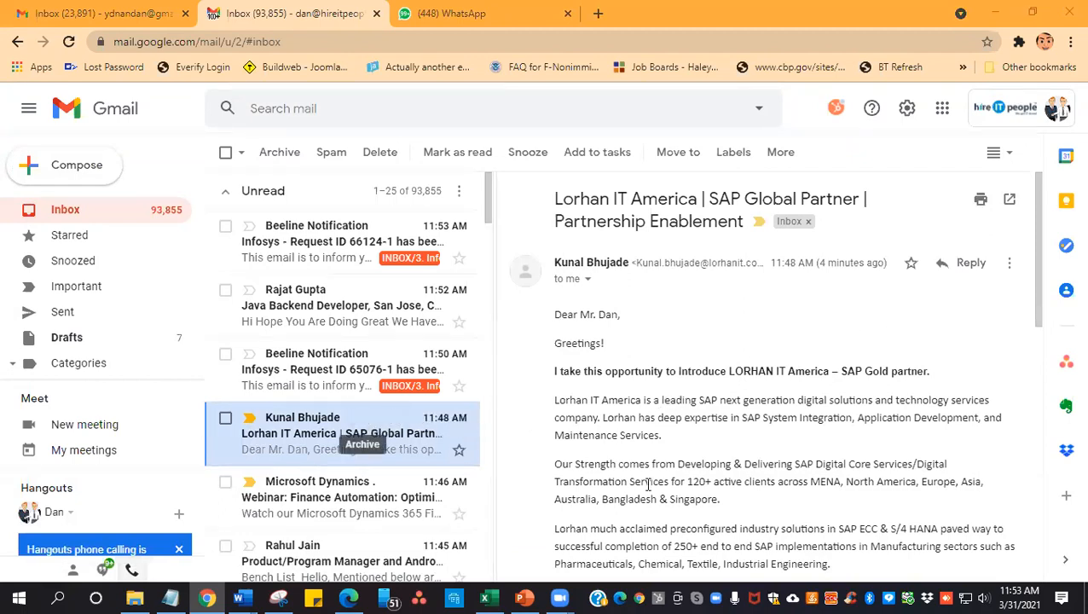
pyautogui.scroll(-5, 653, 485)
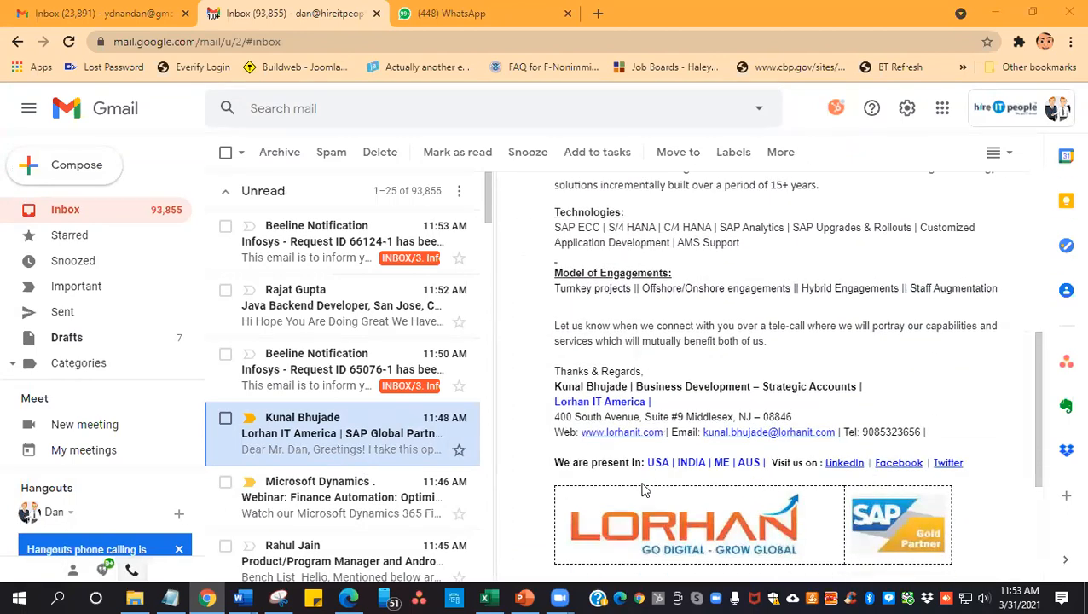
# - Switch to the PowerPoint recruitment presentation and display slide 34 about answered calls with a rude candidate
pyautogui.click(524, 597)
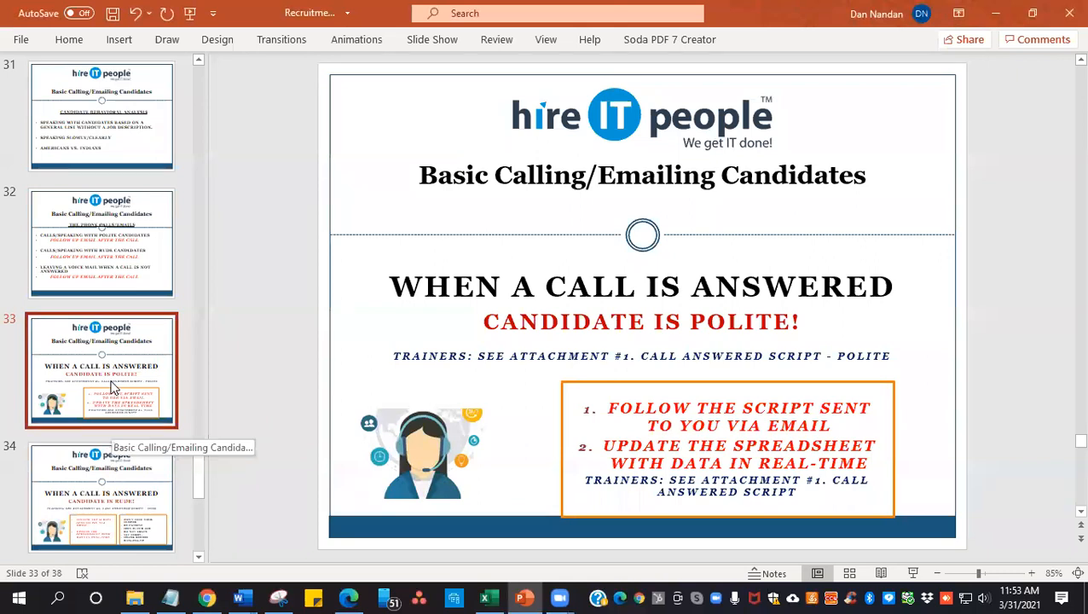
pyautogui.click(122, 480)
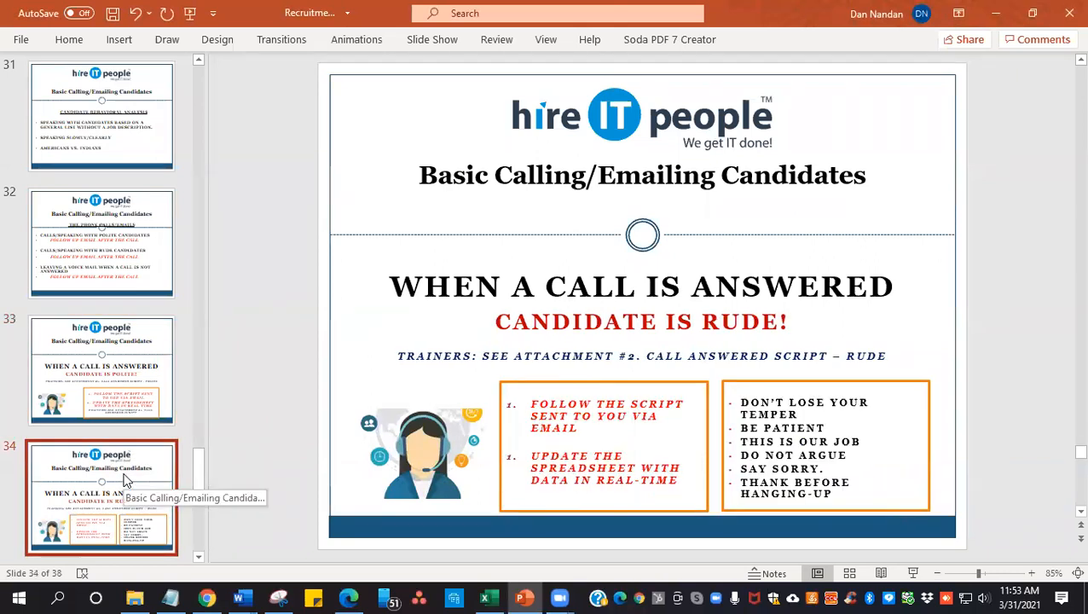